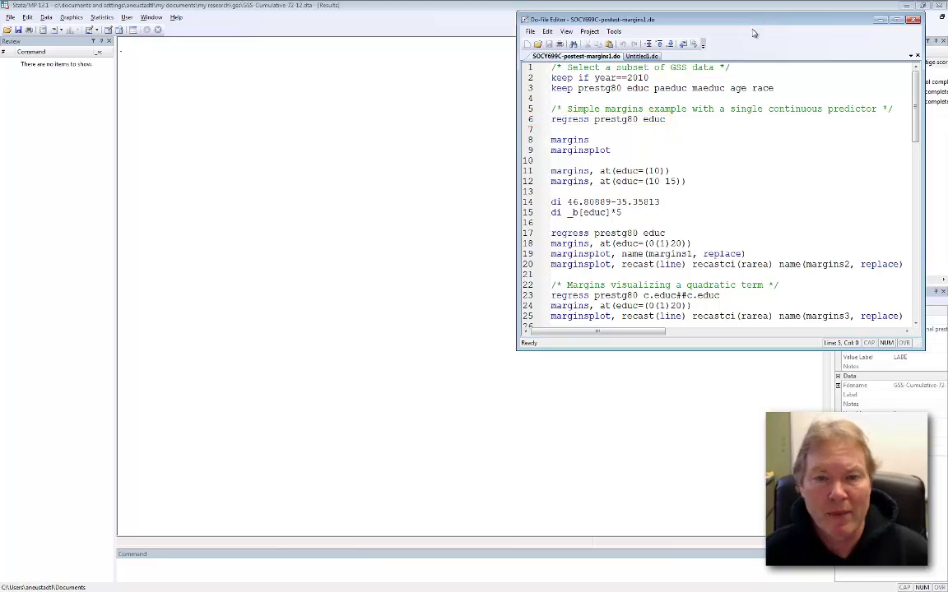
Run line 6, 'regress prestg80 educ': educ coefficient 2.290154, R-squared 0.2663 on 1887 observations.
{"action": "left_click", "coordinate": [527, 120]}
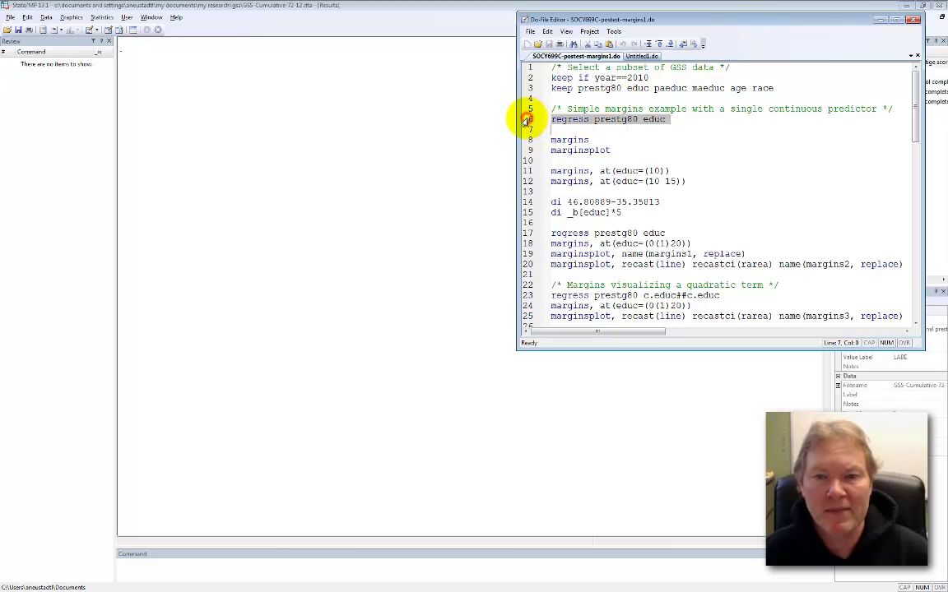
{"action": "left_click", "coordinate": [694, 47]}
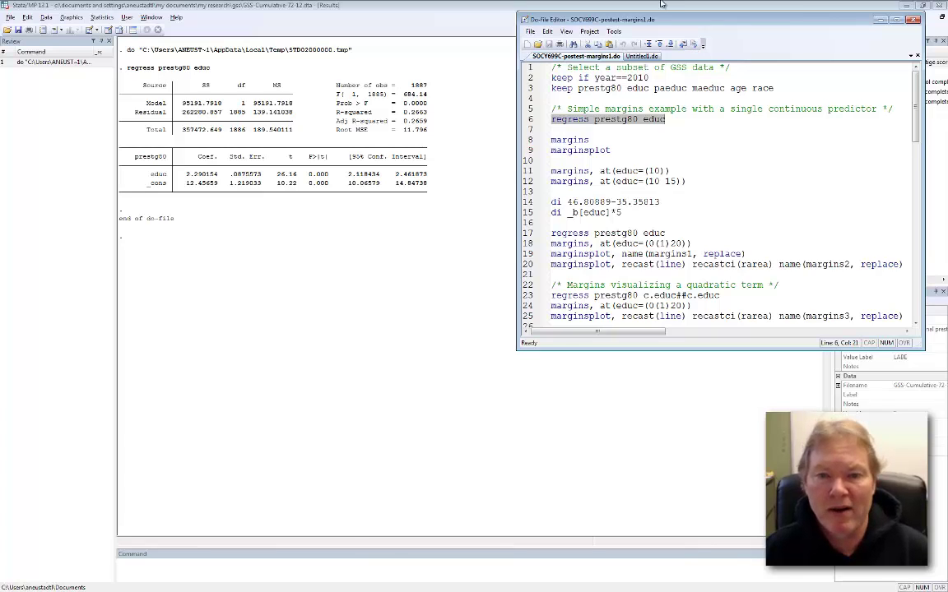
{"action": "left_click", "coordinate": [526, 142]}
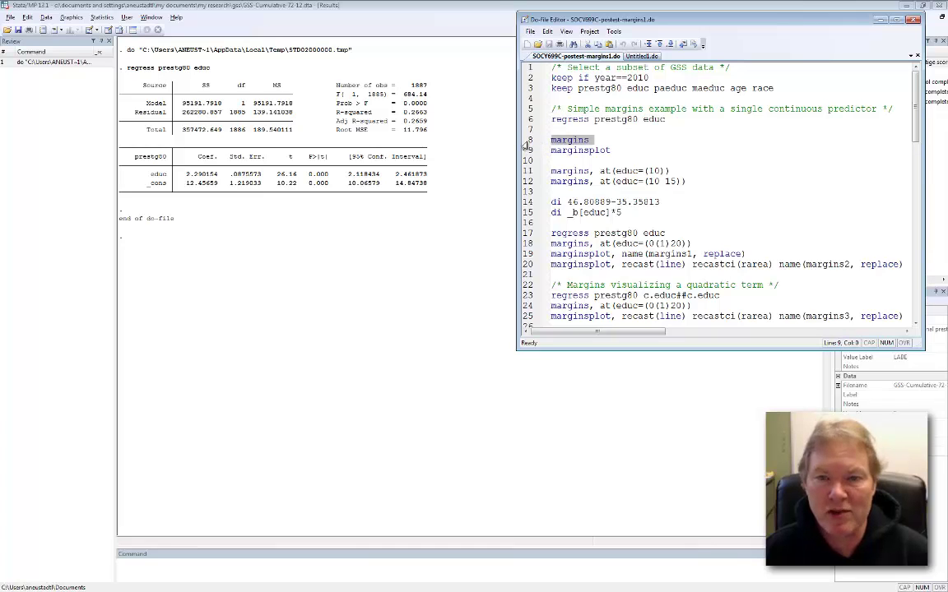
Run the plain 'margins' line, giving an overall predicted prestg80 of 43.54054.
{"action": "left_click", "coordinate": [694, 47]}
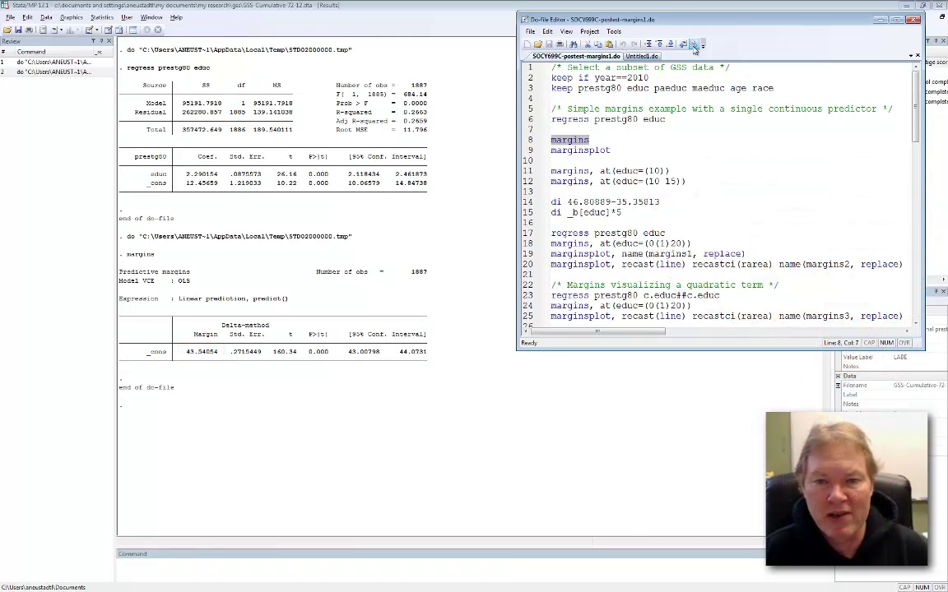
{"action": "left_click", "coordinate": [525, 152]}
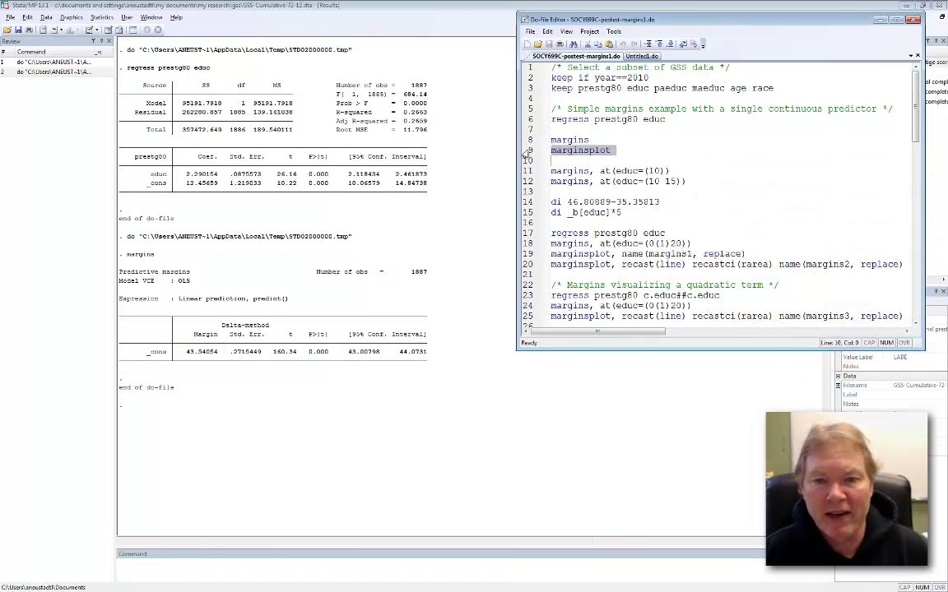
Run 'marginsplot' to graph the overall margin with its 95% CI, then close the graph.
{"action": "left_click", "coordinate": [694, 46]}
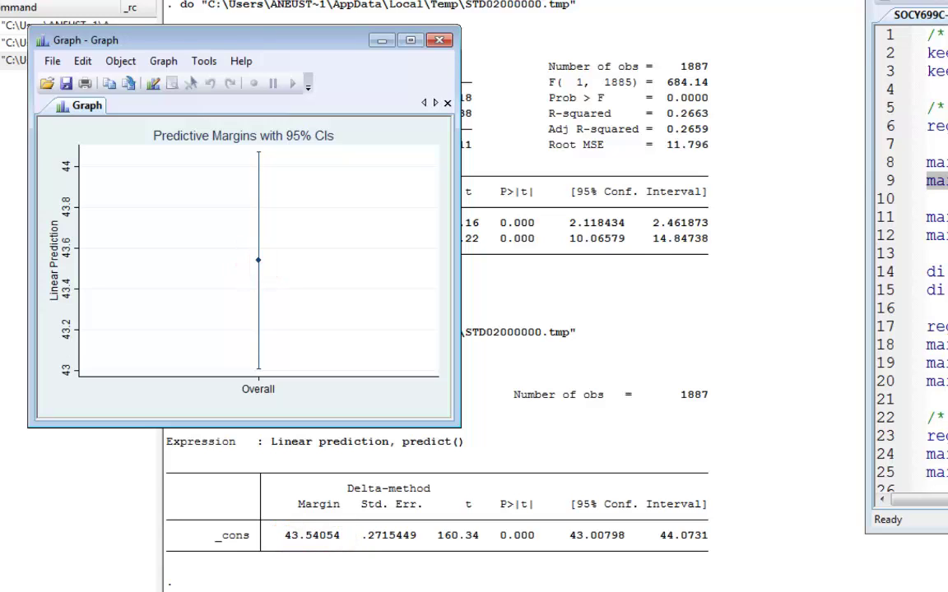
{"action": "left_click", "coordinate": [812, 7]}
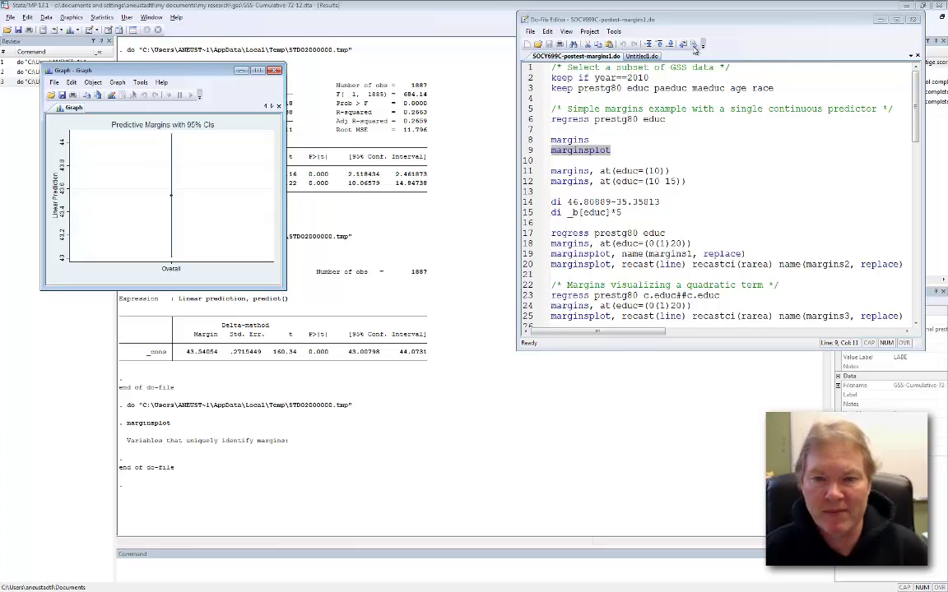
{"action": "left_click", "coordinate": [276, 70]}
Run 'margins, at(educ=(10))' for a predicted prestg80 of 35.35813 at educ=10.
{"action": "left_click", "coordinate": [528, 170]}
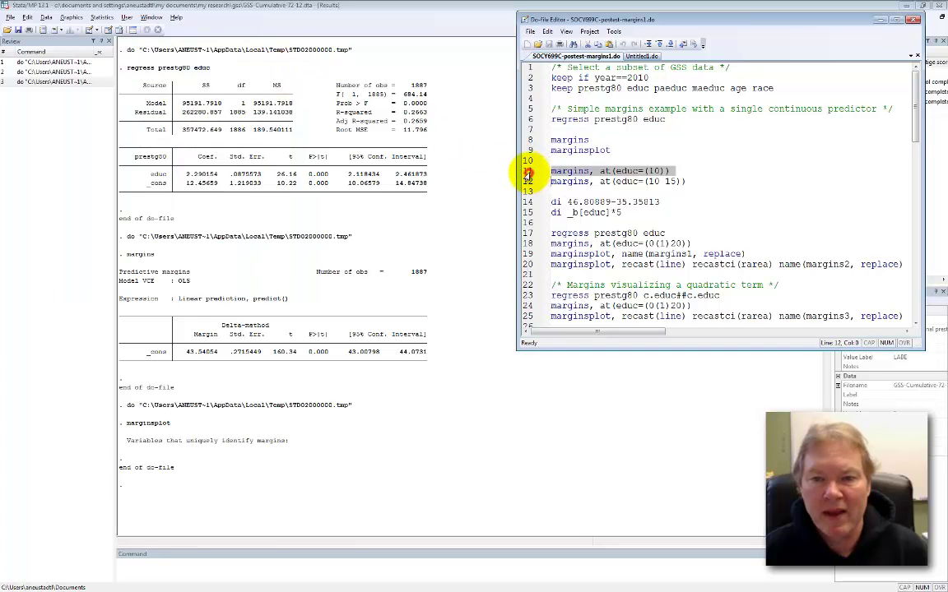
{"action": "left_click", "coordinate": [694, 44]}
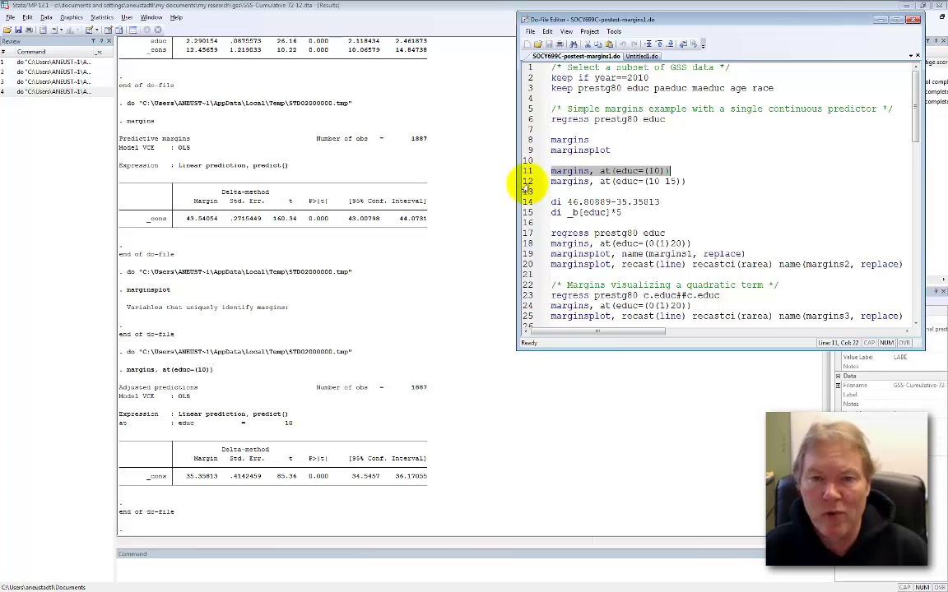
{"action": "left_click", "coordinate": [525, 185]}
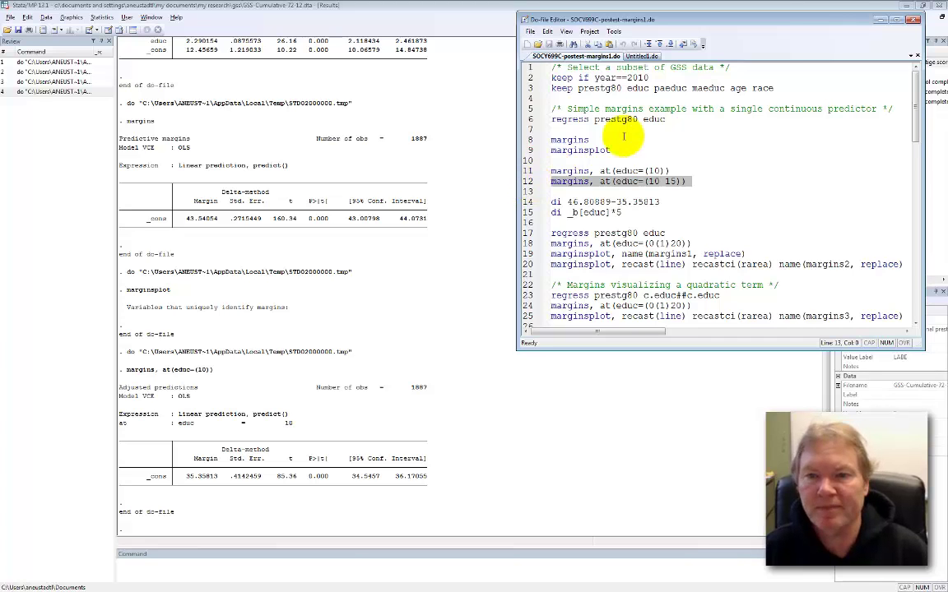
Run 'margins, at(educ=(10 15))': predictions 35.35813 at educ=10 and 46.80889 at educ=15.
{"action": "left_click", "coordinate": [693, 45]}
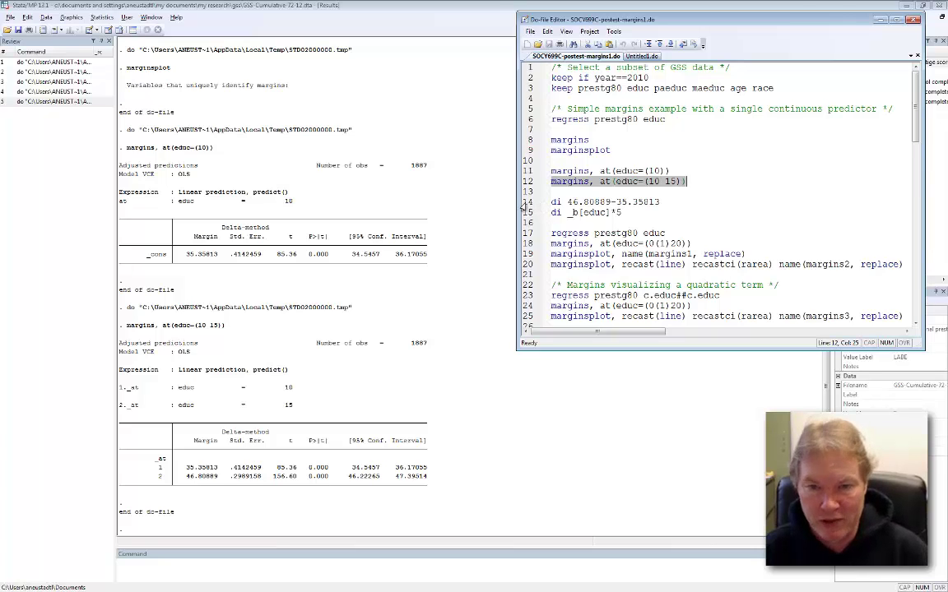
Run 'di 46.80889-35.35813' to show the 11.45076 gap between the two predictions.
{"action": "left_click", "coordinate": [525, 202]}
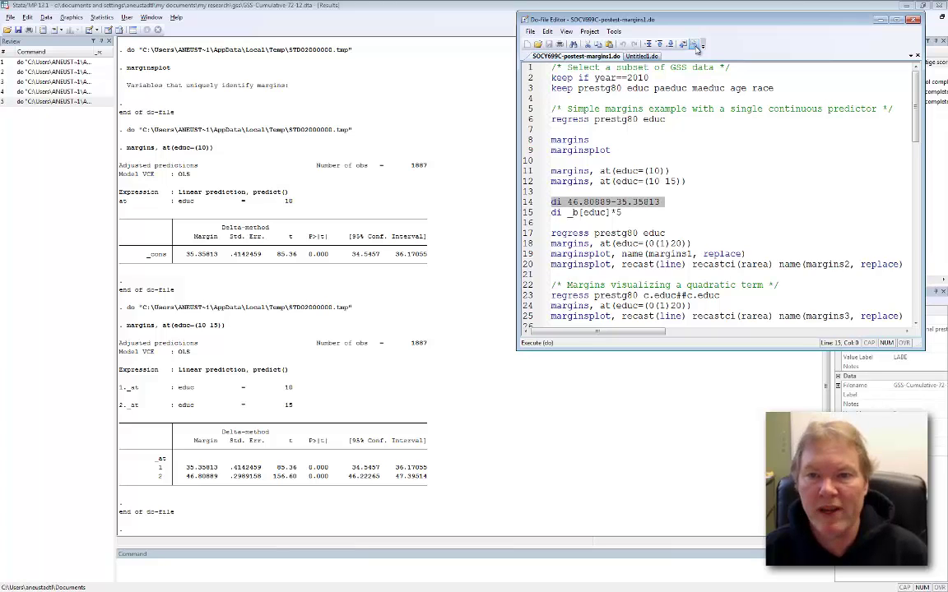
{"action": "left_click", "coordinate": [695, 44]}
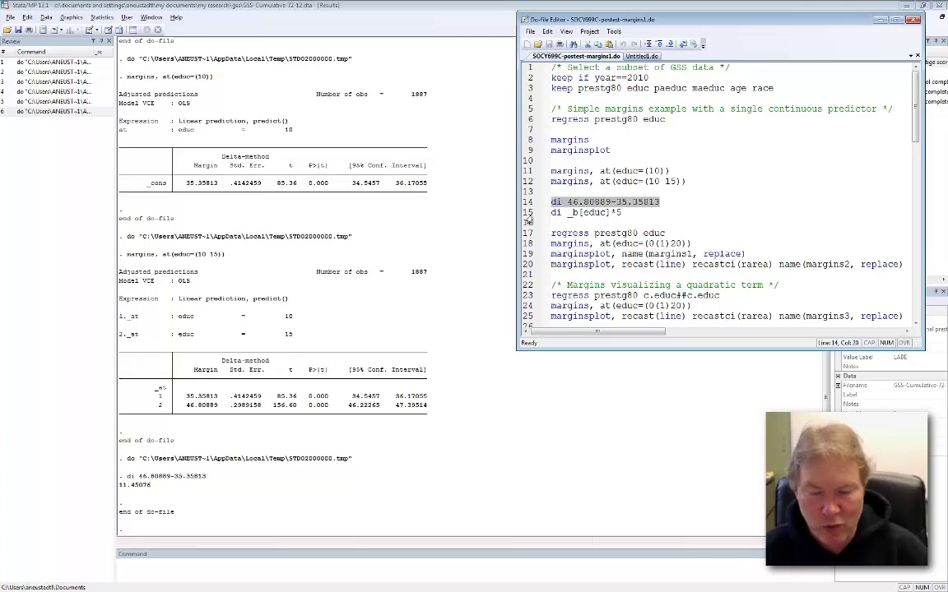
{"action": "left_click", "coordinate": [527, 216]}
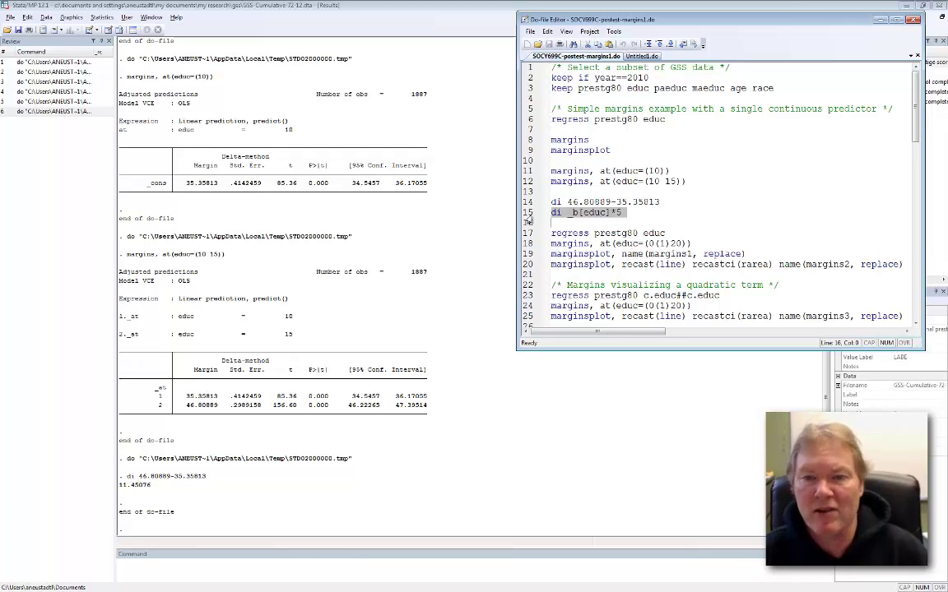
Run 'di _b[educ]*5' to check the educ coefficient times 5 against the 11.45 gap.
{"action": "left_click", "coordinate": [695, 45]}
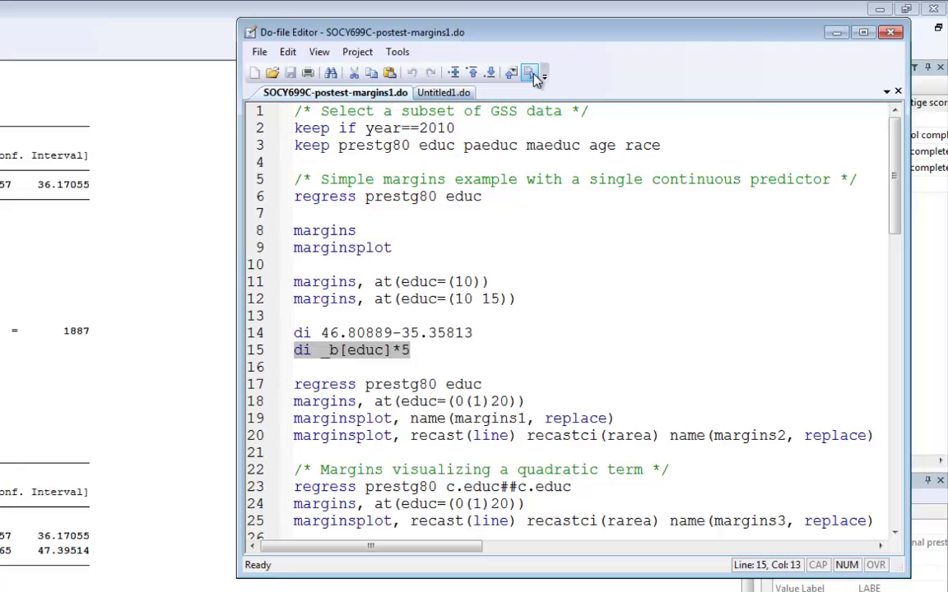
{"action": "left_click", "coordinate": [531, 74]}
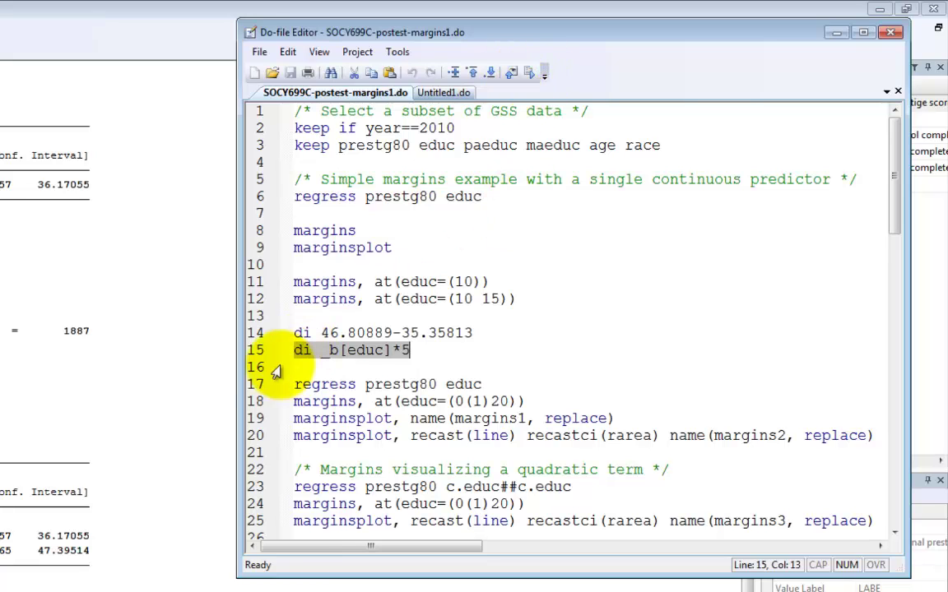
Run lines 17–18 to refit the regression and list margins for educ 0 to 20.
{"action": "left_click_drag", "start_coordinate": [254, 385], "coordinate": [255, 401]}
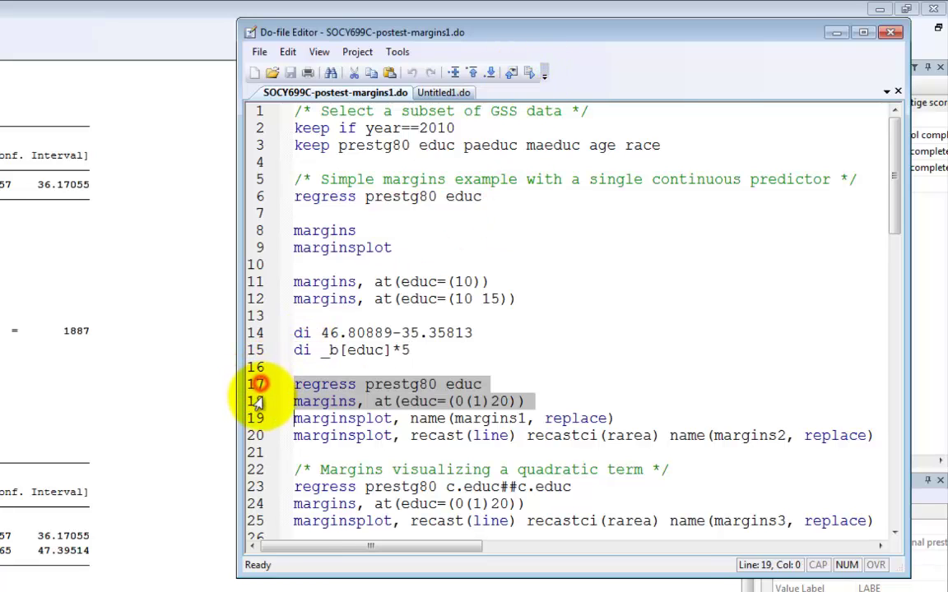
{"action": "left_click", "coordinate": [528, 74]}
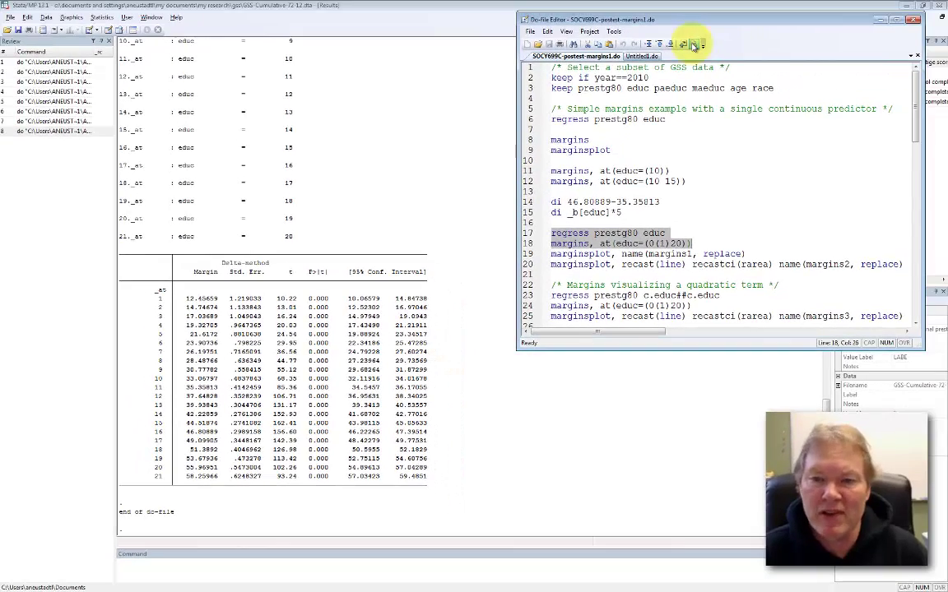
{"action": "left_click", "coordinate": [527, 254]}
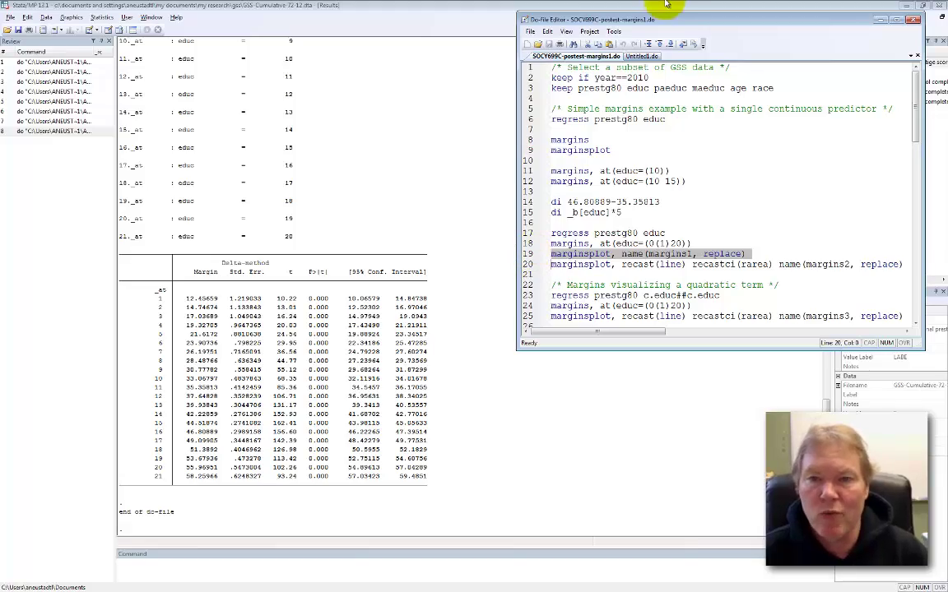
Run 'marginsplot, name(margins1, replace)' to plot predictions with 95% CI bars across educ 0–20.
{"action": "left_click", "coordinate": [693, 44]}
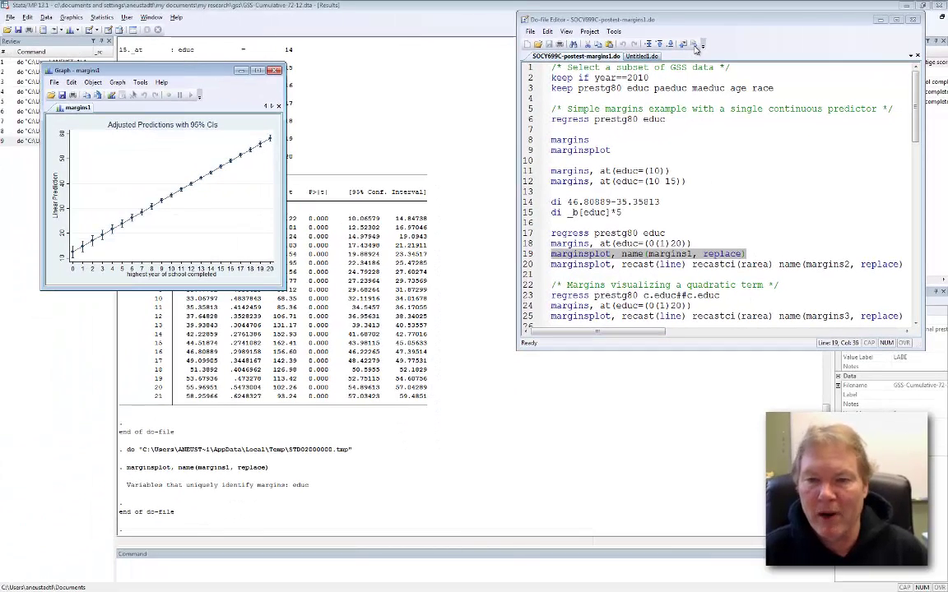
{"action": "left_click", "coordinate": [529, 265]}
Draw the shaded-band margins2 graph, set it beside margins1 to compare, then close it.
{"action": "left_click", "coordinate": [695, 43]}
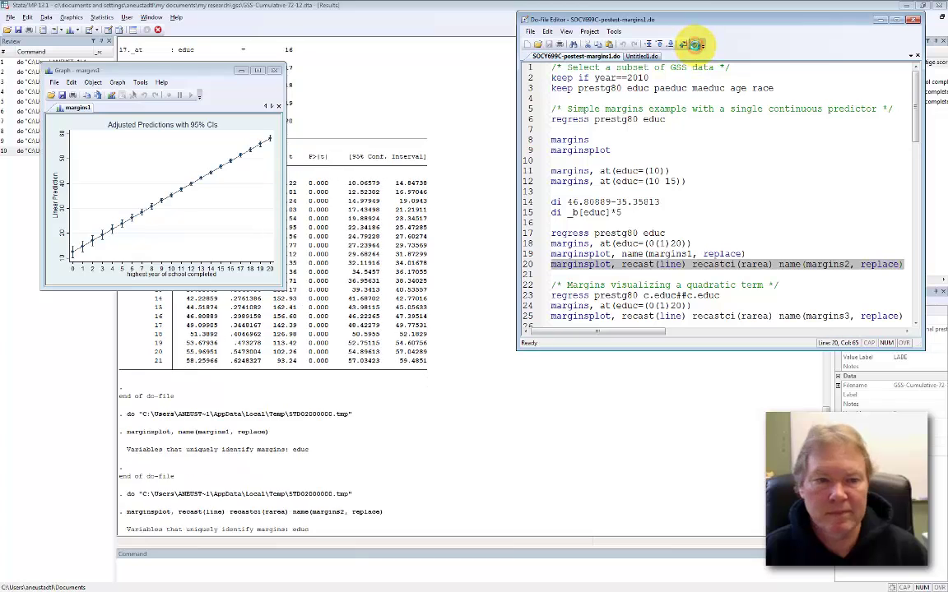
{"action": "left_click_drag", "start_coordinate": [151, 69], "coordinate": [398, 72]}
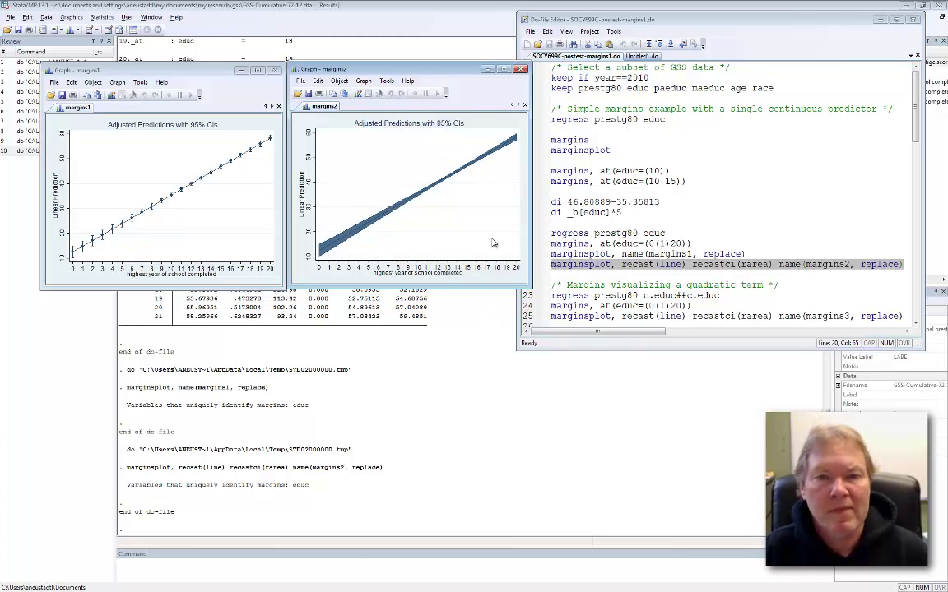
{"action": "left_click", "coordinate": [465, 63]}
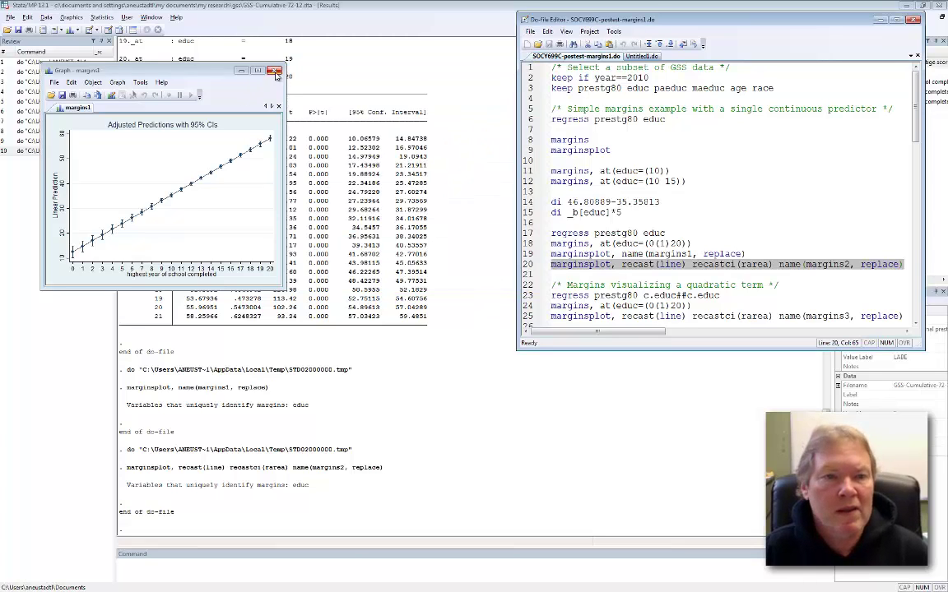
Close the margins1 graph window, leaving only Results and the margins do-file.
{"action": "left_click", "coordinate": [241, 70]}
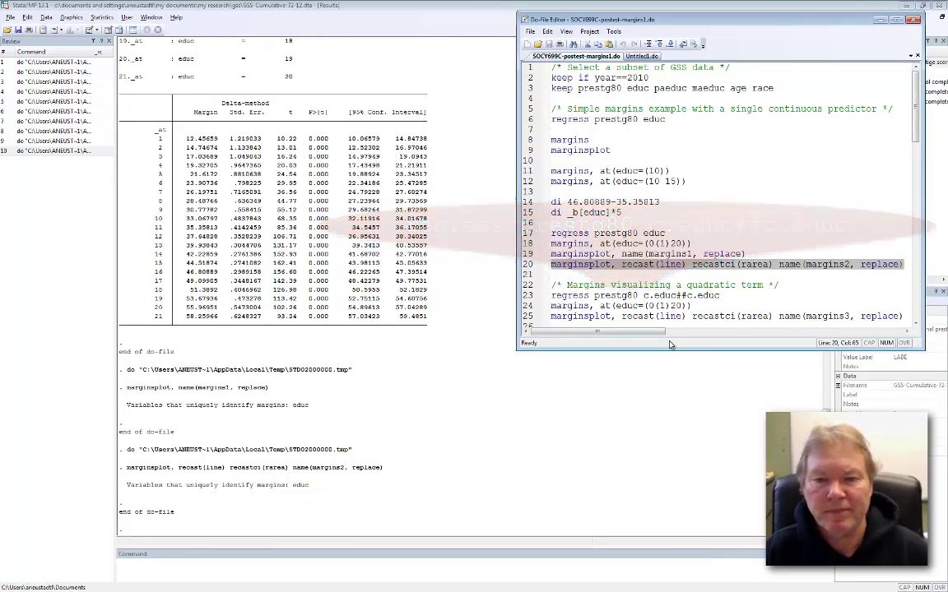
{"action": "left_click", "coordinate": [527, 295]}
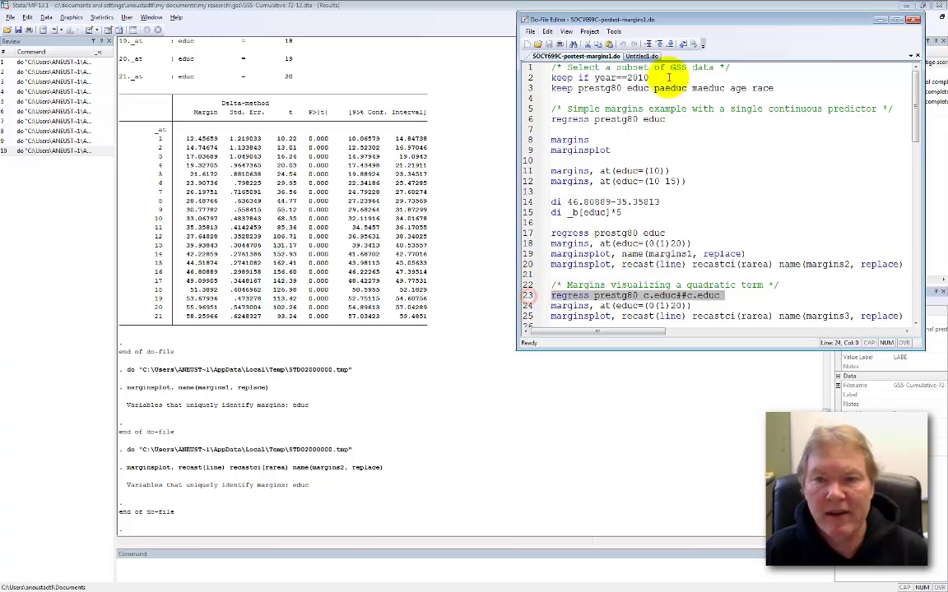
Run regress prestg80 c.educ##c.educ to fit prestige on education plus its square.
{"action": "left_click", "coordinate": [694, 45]}
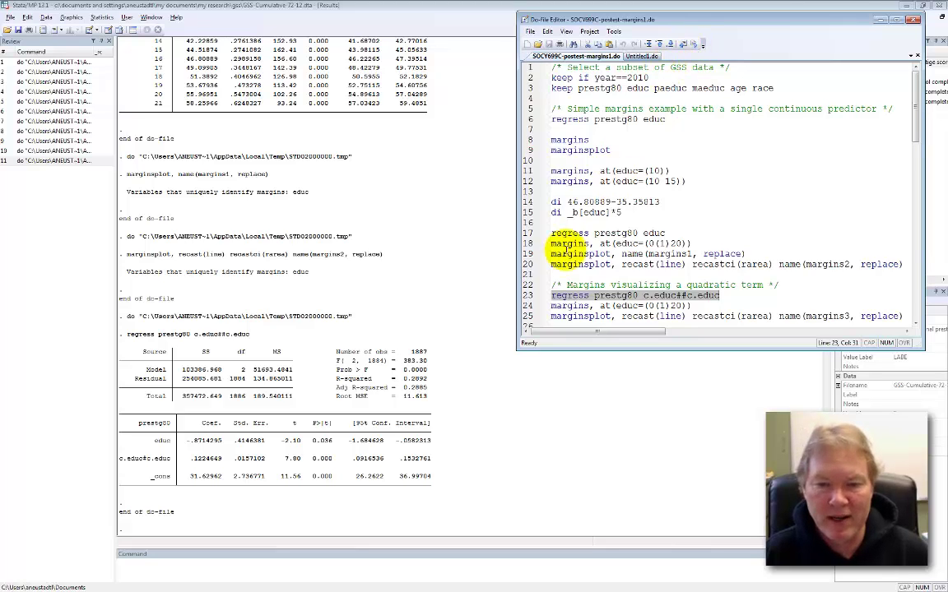
{"action": "left_click_drag", "start_coordinate": [530, 308], "coordinate": [530, 324]}
Execute lines 24–25 to get quadratic margins for educ 0–20, plotted as shaded-band graph margins3.
{"action": "left_click", "coordinate": [694, 50]}
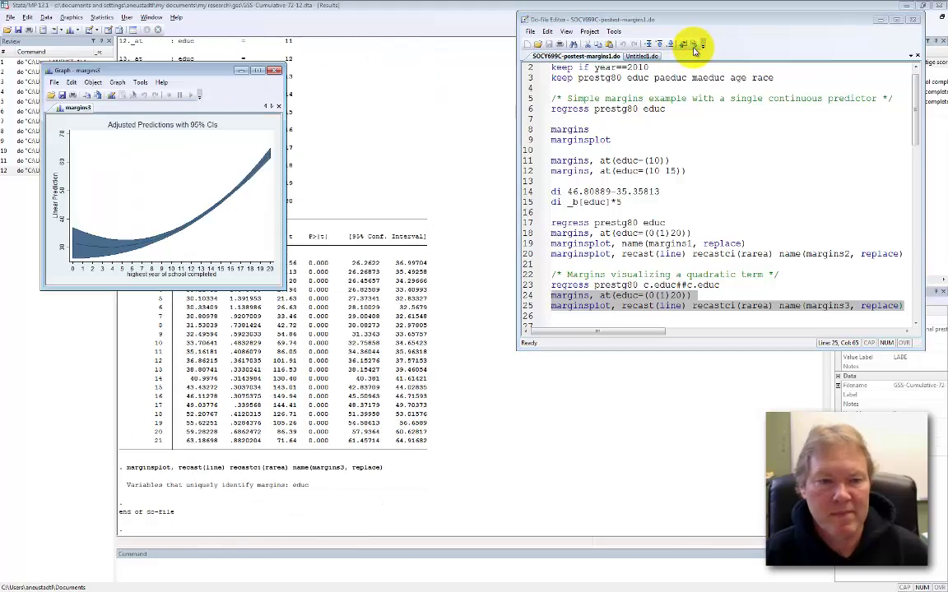